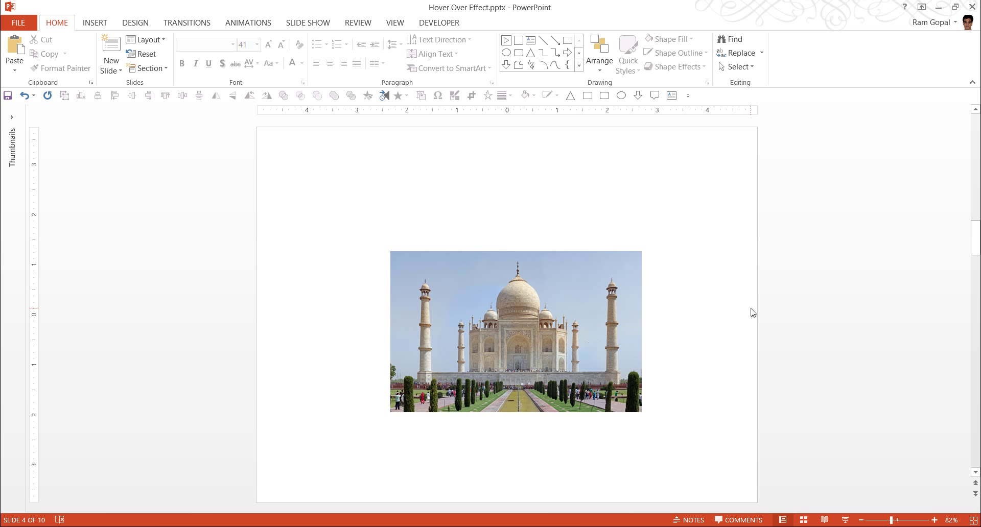
Scroll down from slide 4 to slide 5, the 'Taj Mahal – Some Facts' slide.
{"action": "scroll", "coordinate": [751, 312], "scroll_direction": "down", "scroll_amount": 1}
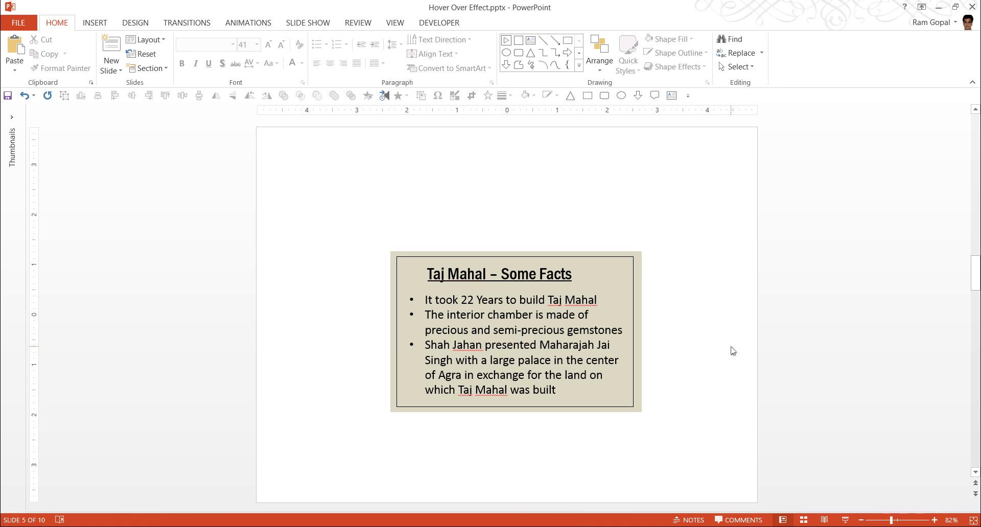
View all ten slides in Slide Sorter, then open slide 4 with the Taj Mahal photo.
{"action": "left_click", "coordinate": [803, 520]}
{"action": "left_click", "coordinate": [609, 218]}
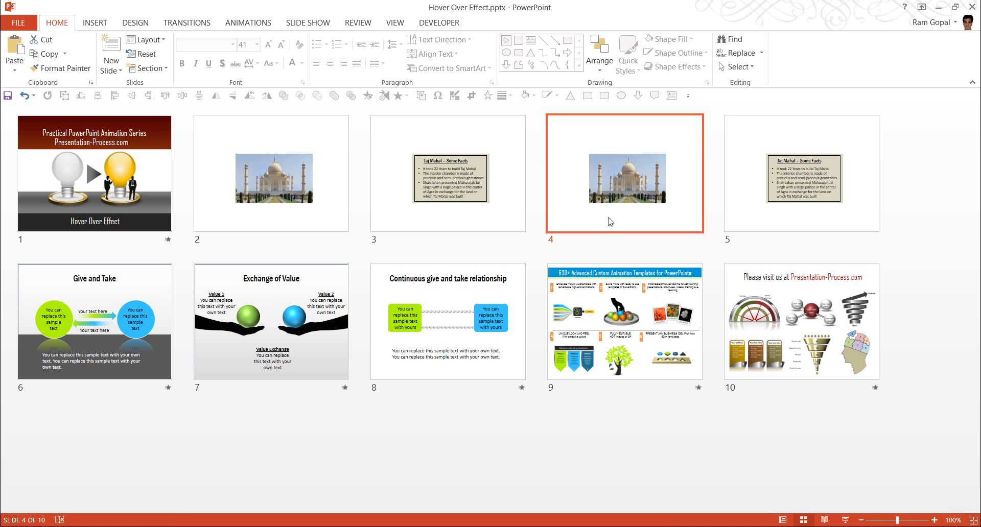
{"action": "left_click", "coordinate": [766, 212]}
{"action": "left_click", "coordinate": [664, 219]}
{"action": "double_click", "coordinate": [664, 218]}
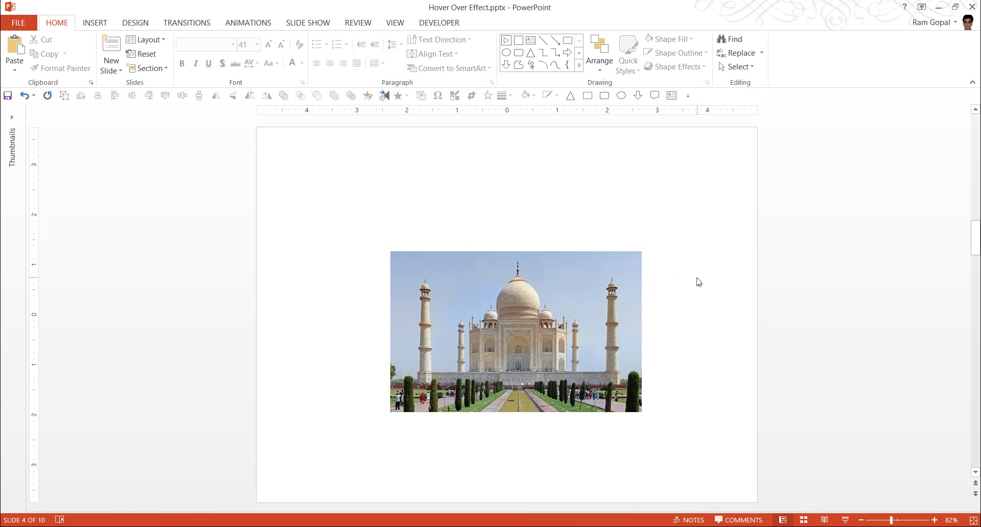
Give the Taj Mahal picture a Mouse Over action that hyperlinks to Next Slide.
{"action": "left_click", "coordinate": [628, 274]}
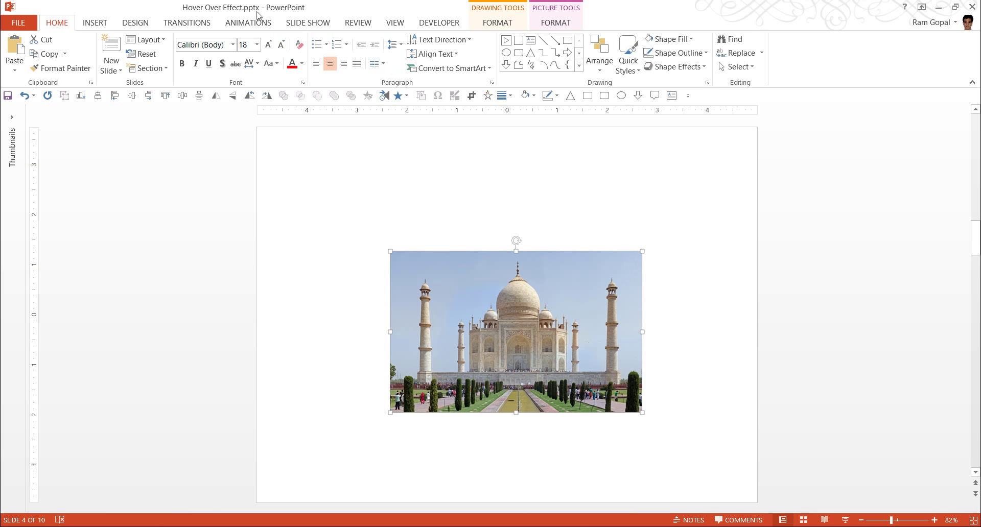
{"action": "left_click", "coordinate": [96, 27]}
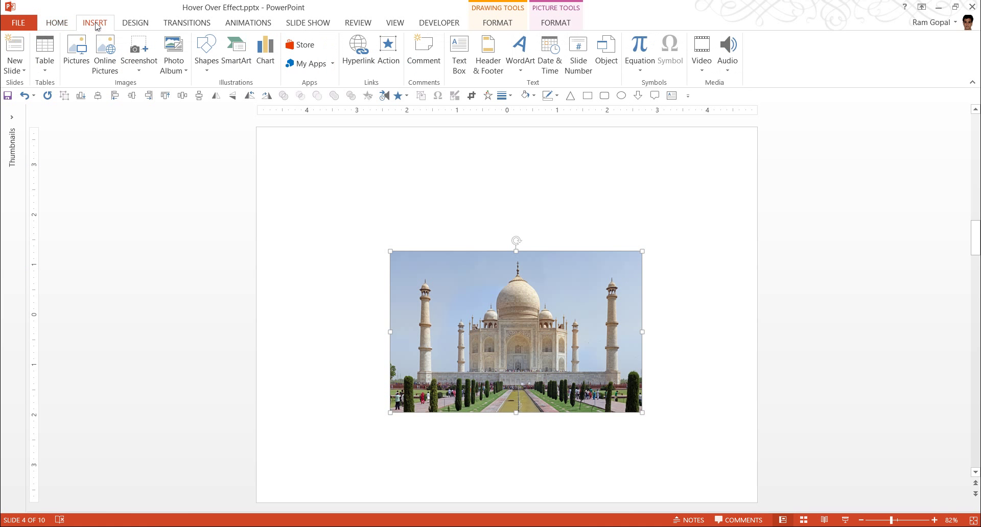
{"action": "left_click", "coordinate": [389, 61]}
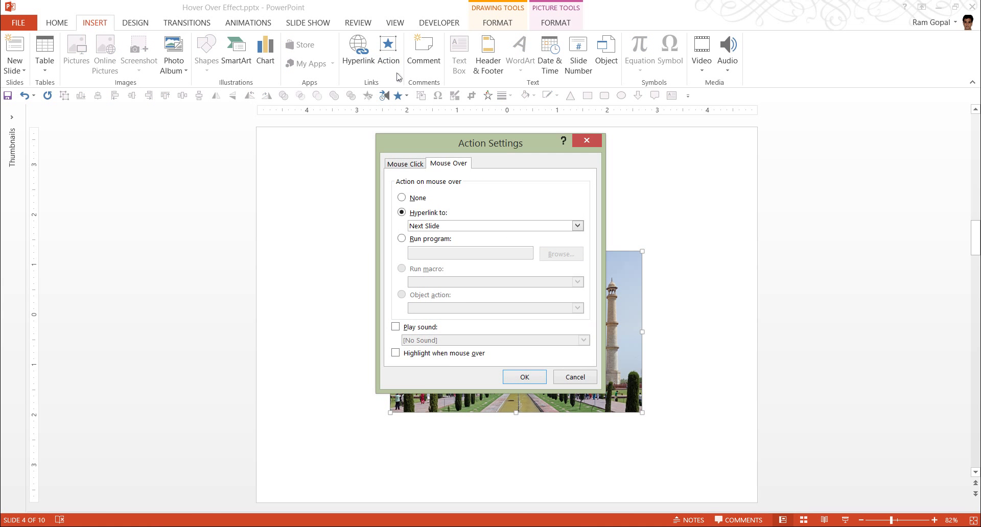
{"action": "left_click", "coordinate": [409, 164]}
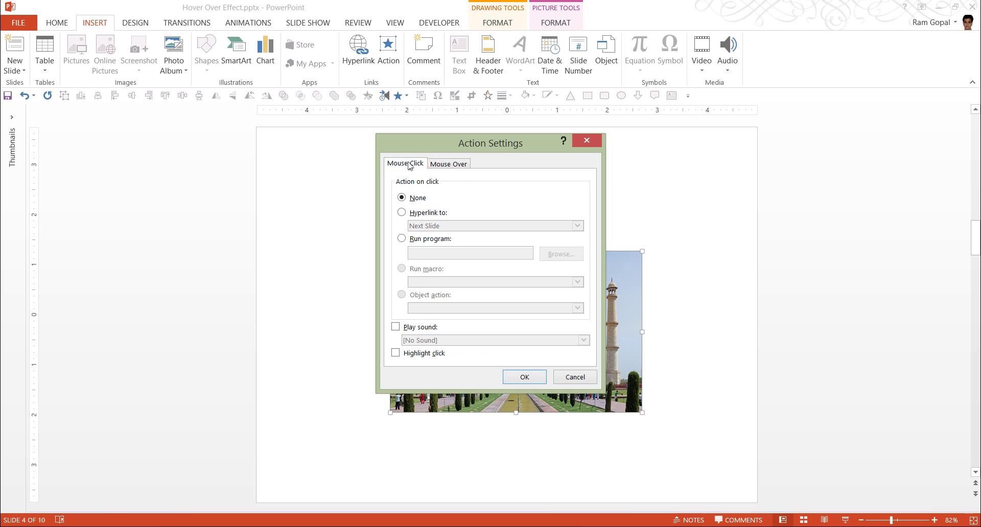
{"action": "left_click", "coordinate": [450, 164]}
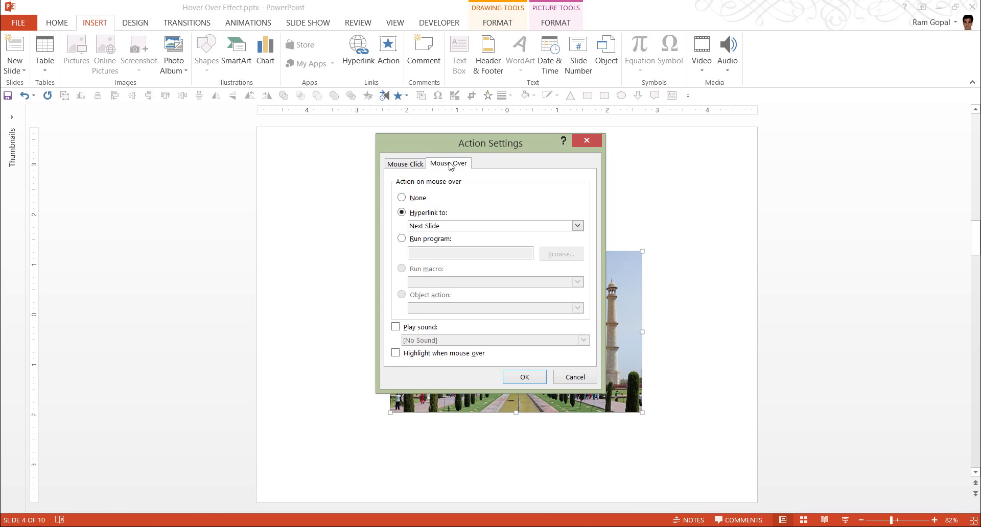
{"action": "left_click_drag", "start_coordinate": [445, 143], "coordinate": [348, 148]}
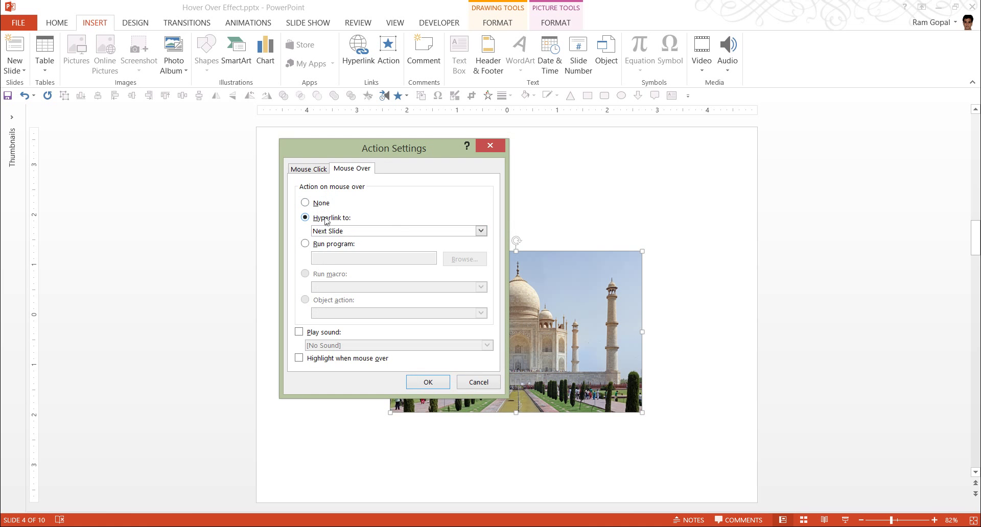
{"action": "left_click", "coordinate": [401, 231]}
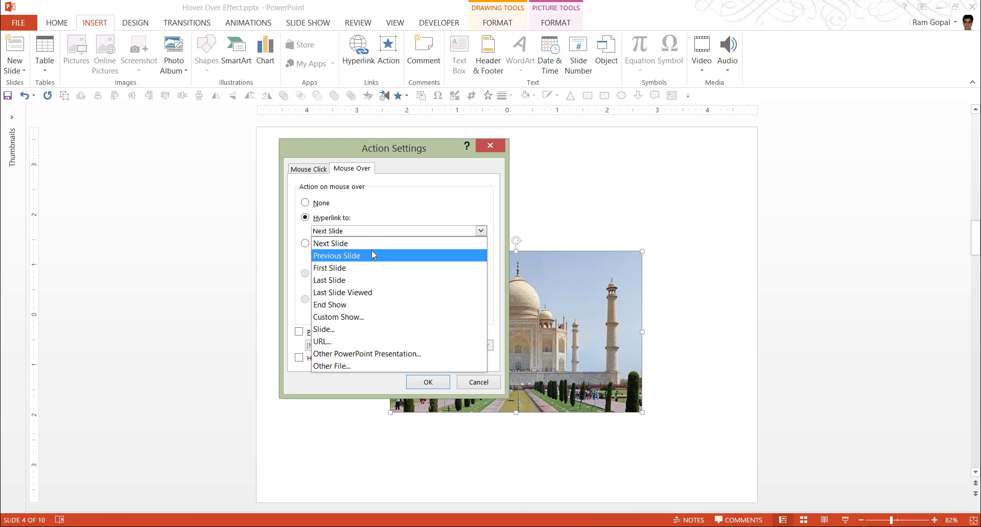
{"action": "left_click", "coordinate": [337, 331]}
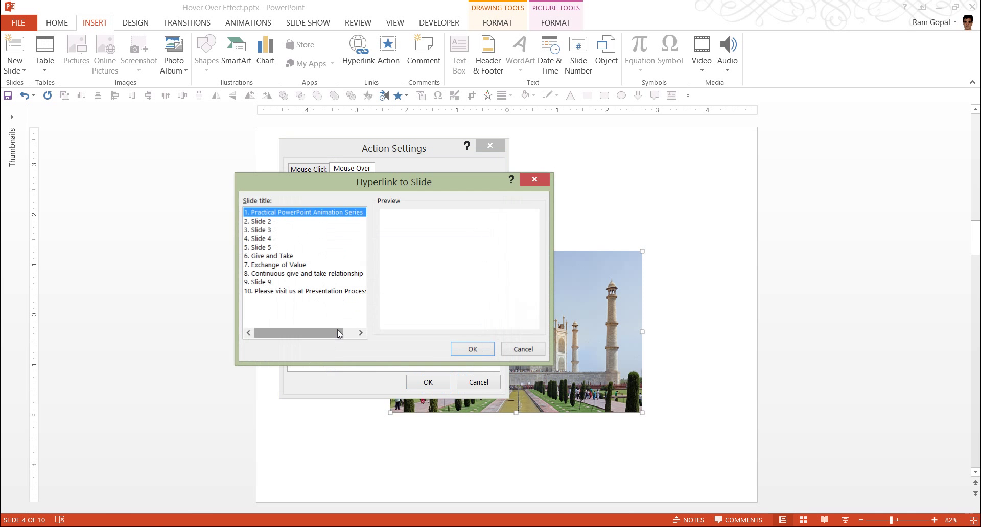
{"action": "left_click", "coordinate": [519, 353]}
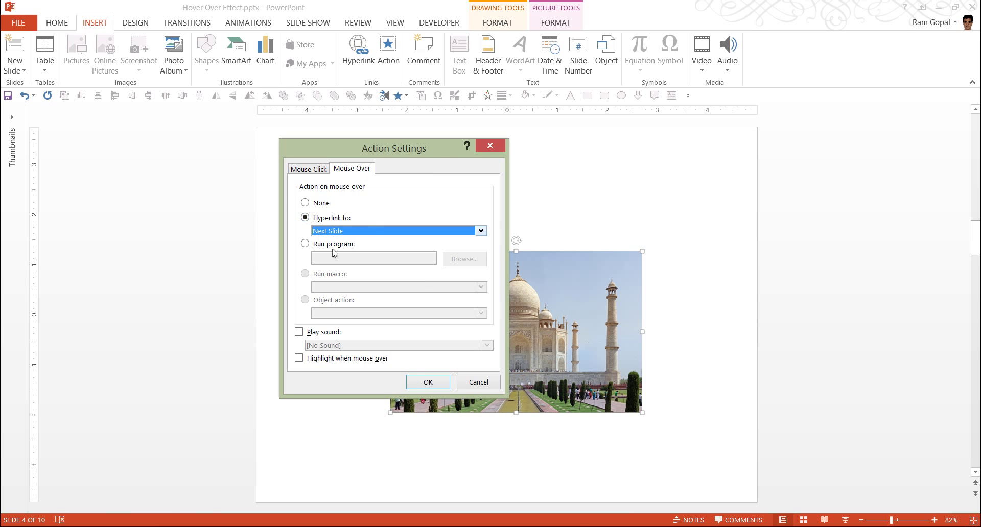
{"action": "left_click", "coordinate": [428, 382]}
{"action": "left_click", "coordinate": [724, 317]}
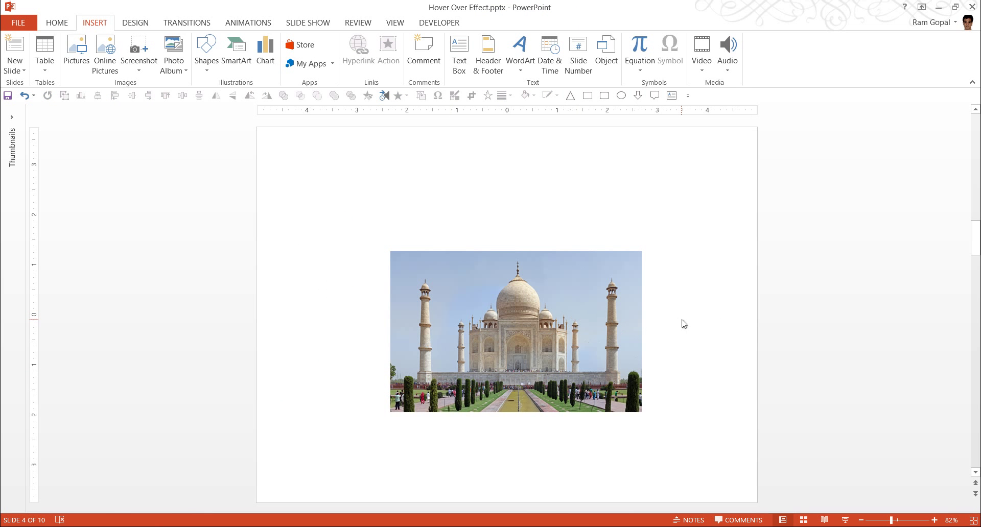
On slide 5, give the facts text box a Mouse Over hyperlink to Previous Slide.
{"action": "scroll", "coordinate": [684, 324], "scroll_direction": "down", "scroll_amount": 1}
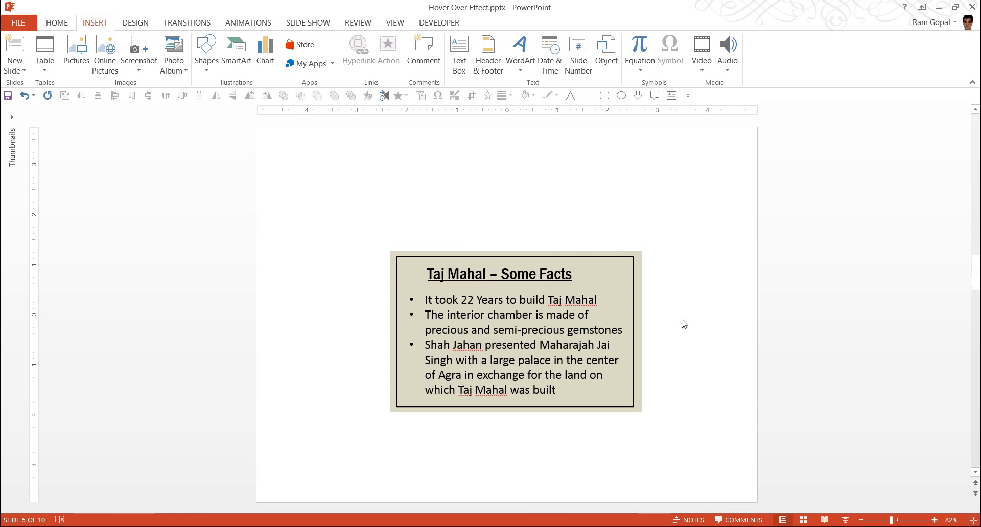
{"action": "left_click", "coordinate": [634, 265]}
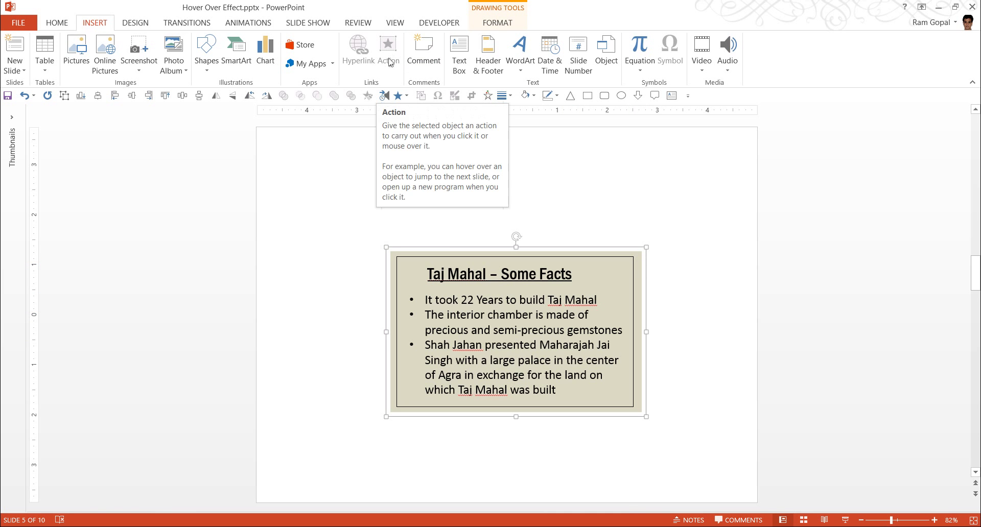
{"action": "left_click", "coordinate": [639, 263]}
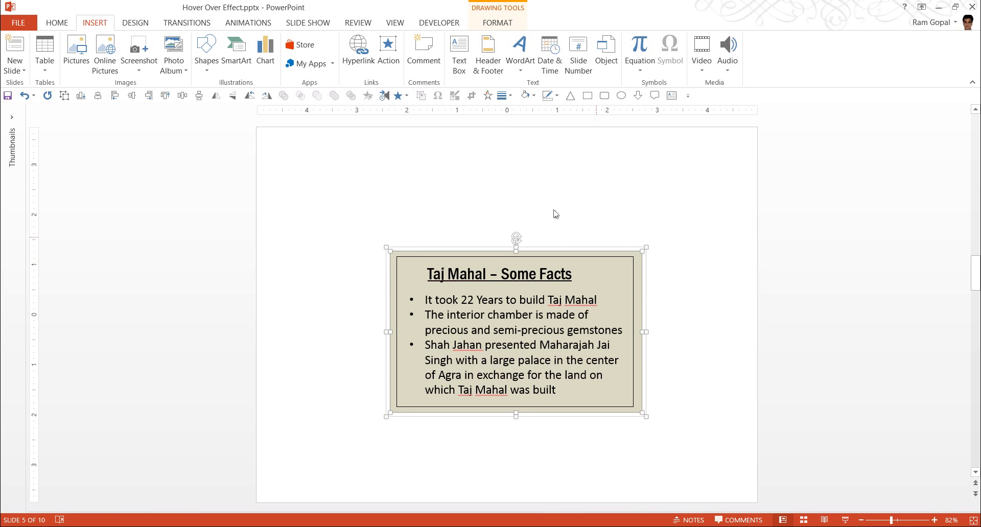
{"action": "left_click", "coordinate": [389, 49]}
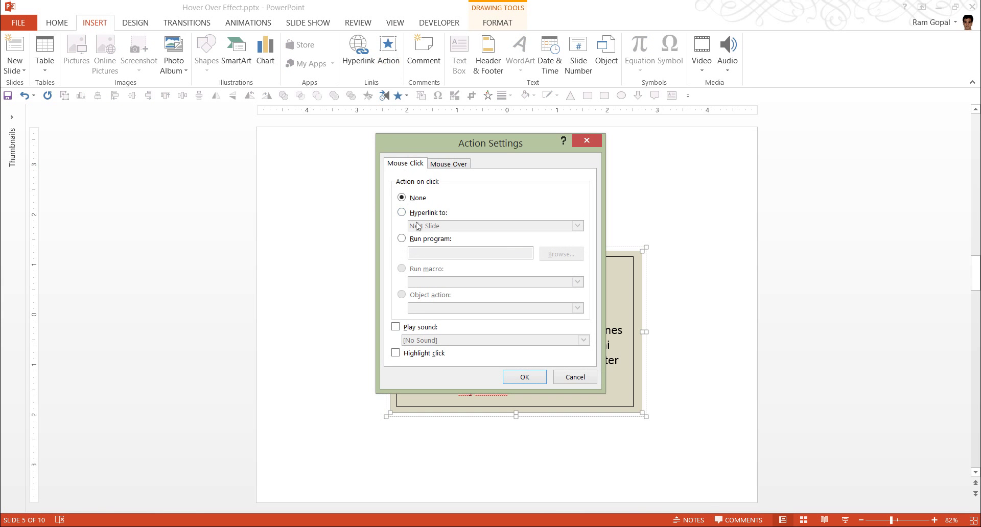
{"action": "left_click", "coordinate": [446, 164]}
{"action": "left_click", "coordinate": [428, 212]}
{"action": "left_click", "coordinate": [448, 226]}
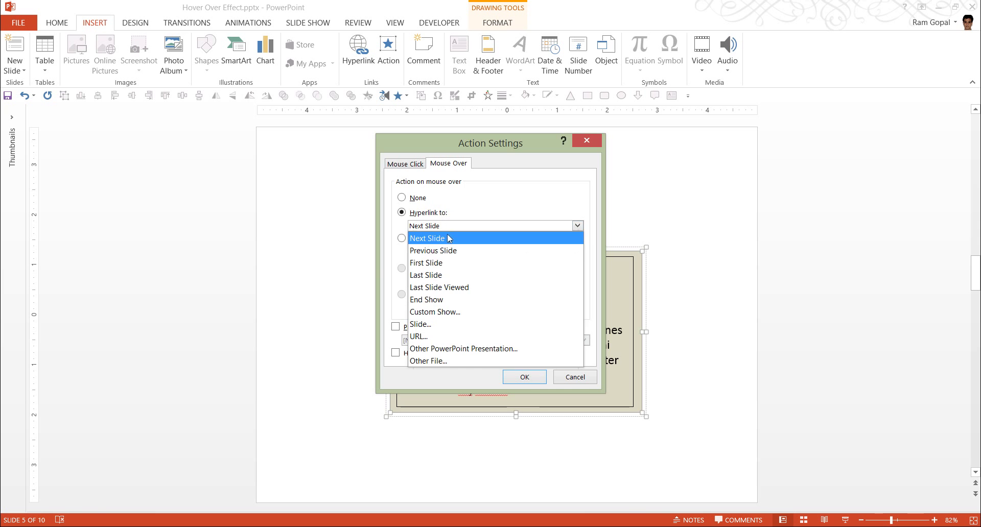
{"action": "left_click", "coordinate": [448, 250]}
{"action": "left_click", "coordinate": [523, 378]}
{"action": "left_click", "coordinate": [734, 358]}
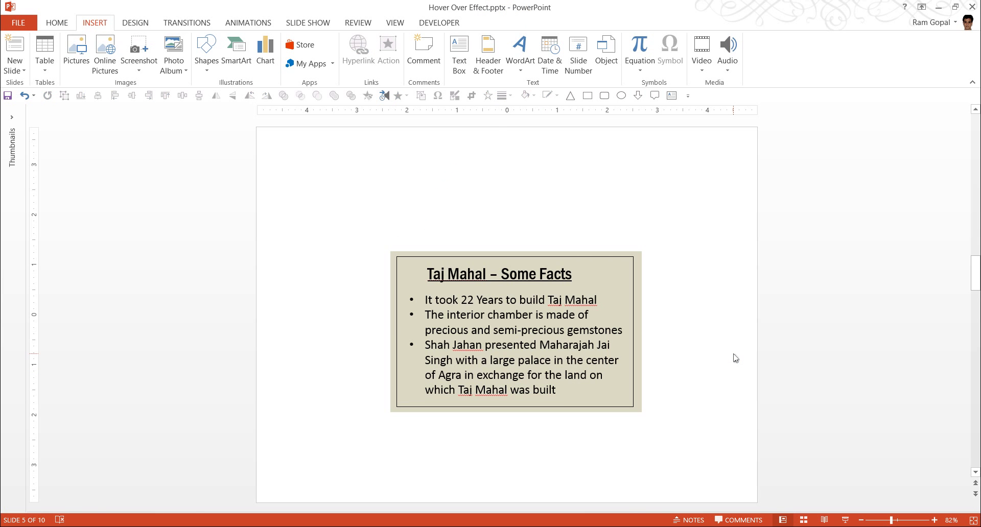
Scroll through the slides to slide 6, 'Give and Take', and back to the Taj Mahal slide 4.
{"action": "scroll", "coordinate": [735, 357], "scroll_direction": "up", "scroll_amount": 1}
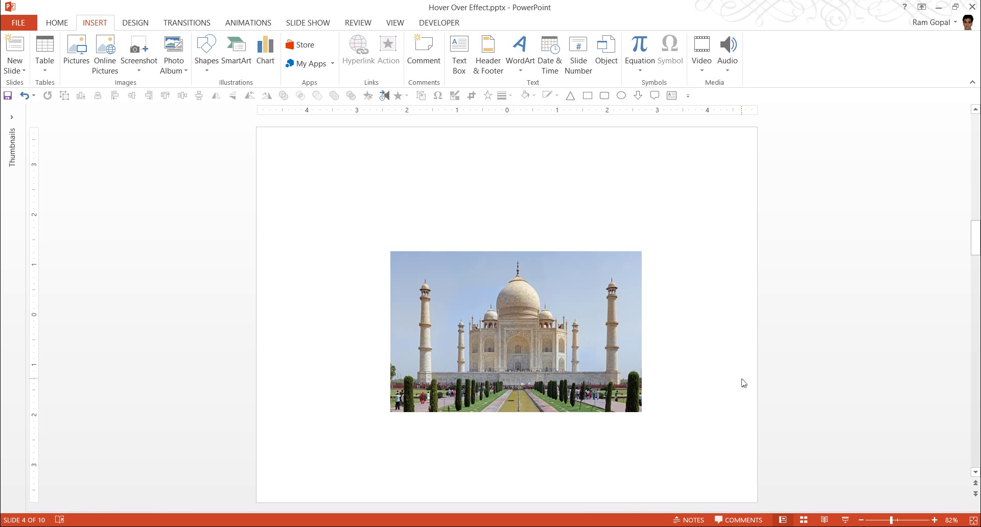
{"action": "scroll", "coordinate": [743, 383], "scroll_direction": "down", "scroll_amount": 1}
{"action": "scroll", "coordinate": [743, 383], "scroll_direction": "down", "scroll_amount": 1}
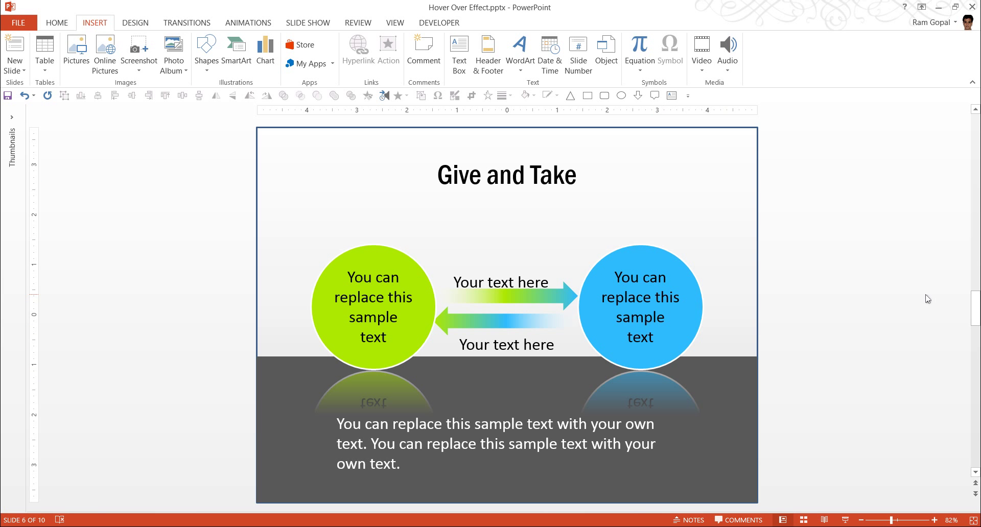
{"action": "scroll", "coordinate": [927, 299], "scroll_direction": "up", "scroll_amount": 1}
{"action": "scroll", "coordinate": [927, 299], "scroll_direction": "up", "scroll_amount": 1}
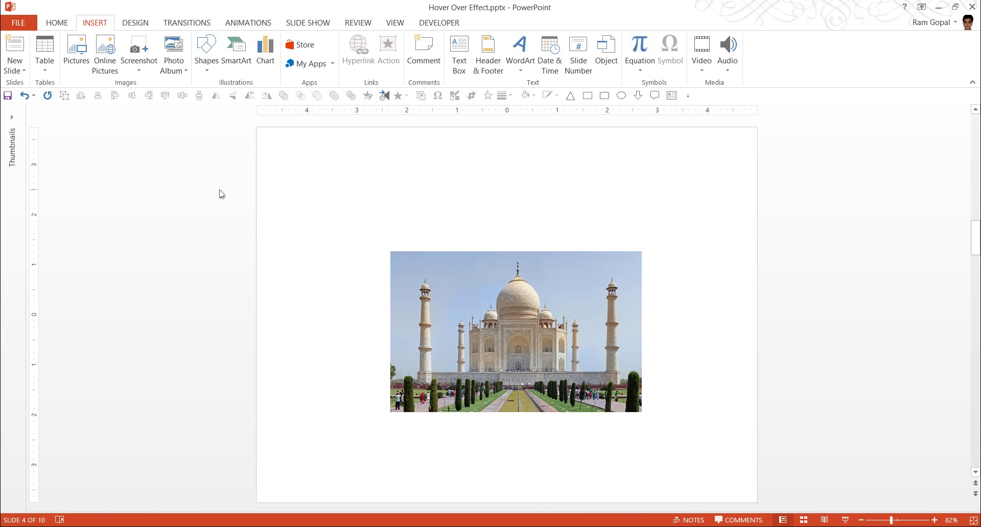
Draw a Forward action button at the bottom-right corner of slide 4.
{"action": "left_click", "coordinate": [65, 24]}
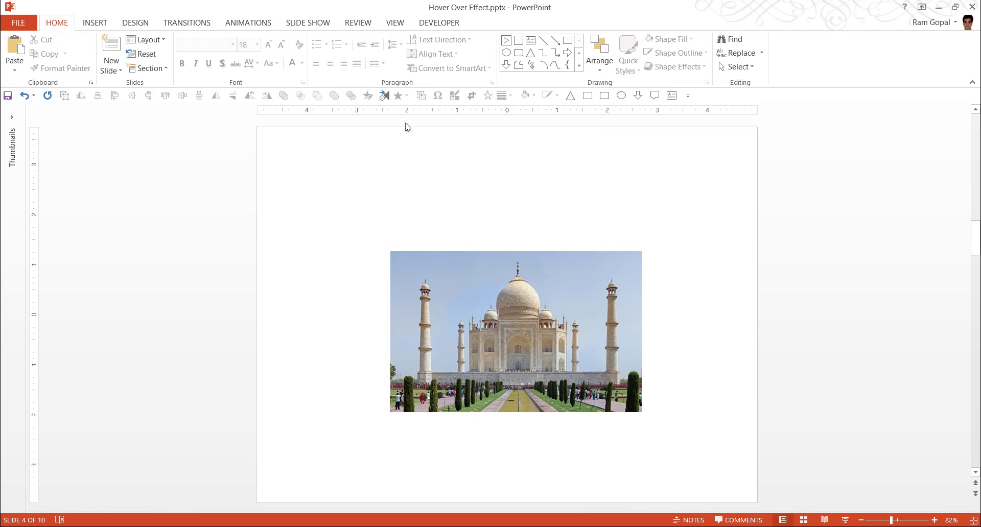
{"action": "left_click", "coordinate": [579, 65]}
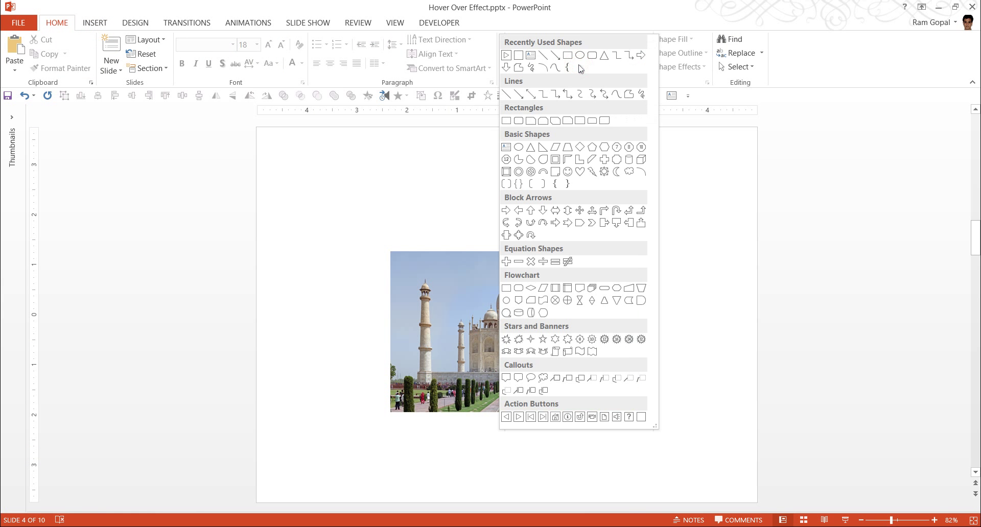
{"action": "left_click", "coordinate": [520, 419]}
{"action": "left_click_drag", "start_coordinate": [718, 469], "coordinate": [747, 497]}
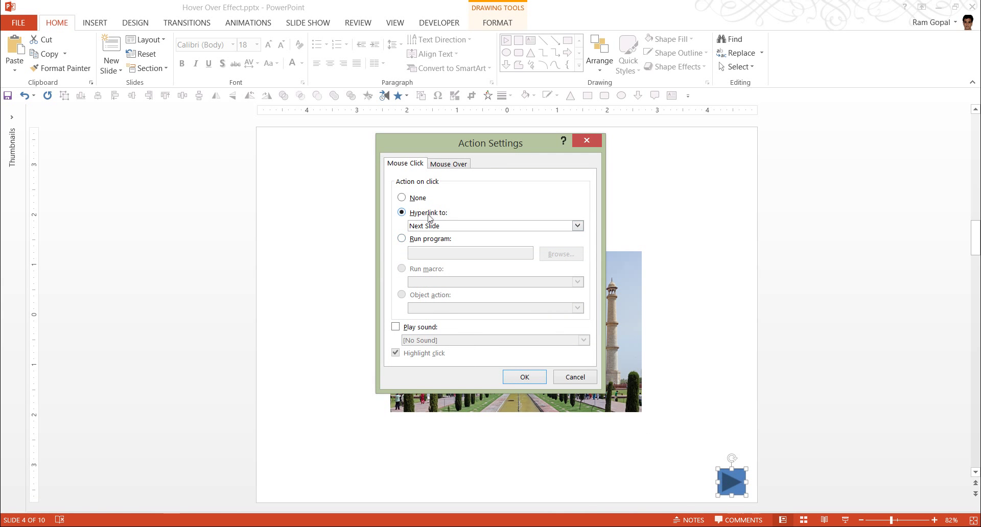
Set the button's click action to hyperlink to slide 6, 'Give and Take'.
{"action": "left_click", "coordinate": [577, 226]}
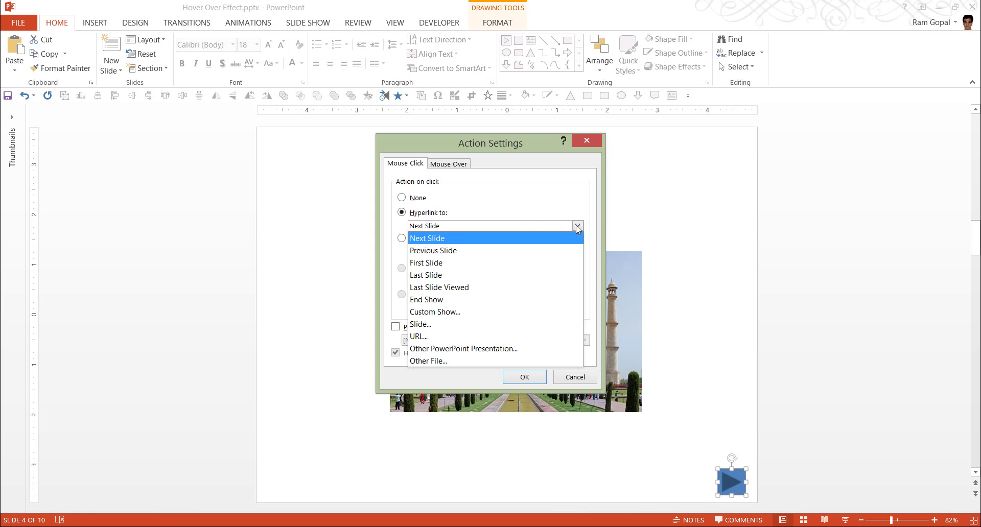
{"action": "left_click", "coordinate": [430, 324]}
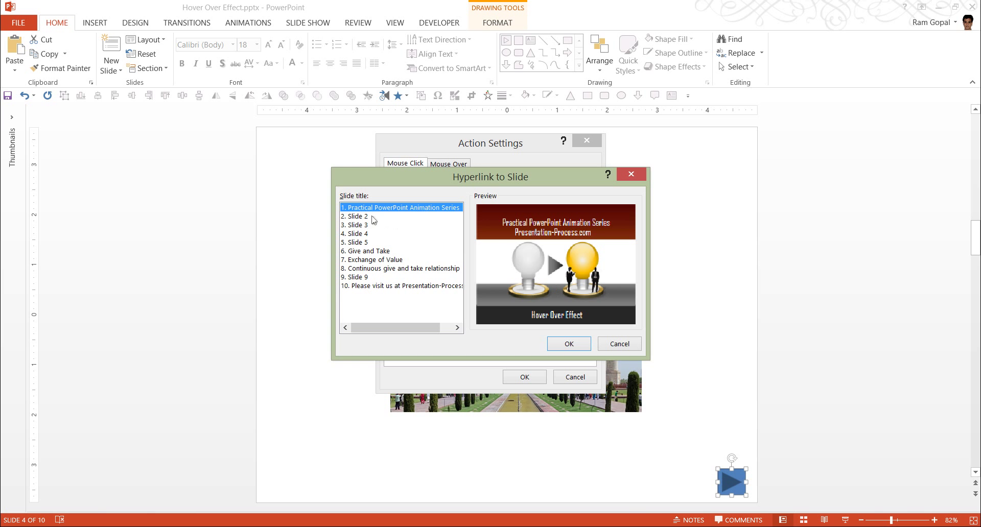
{"action": "left_click", "coordinate": [364, 251]}
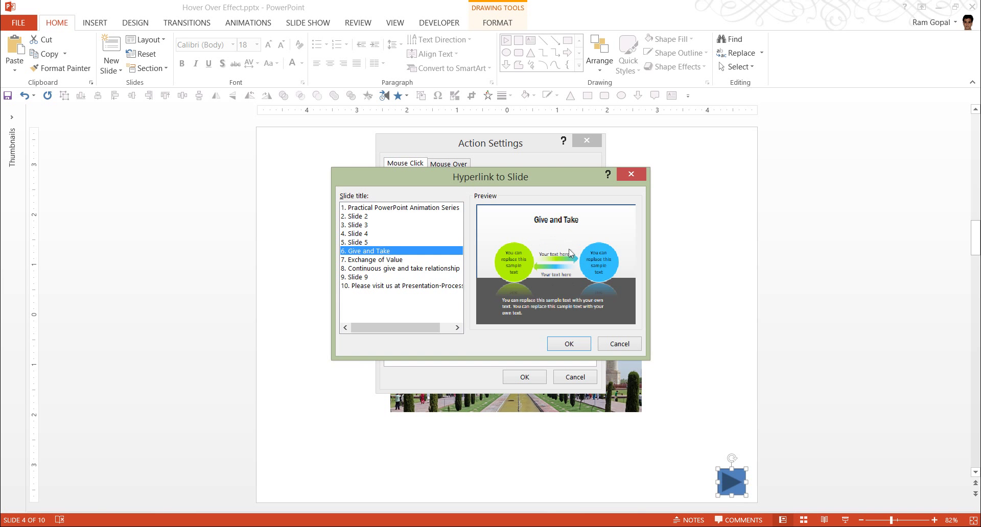
{"action": "left_click", "coordinate": [574, 344]}
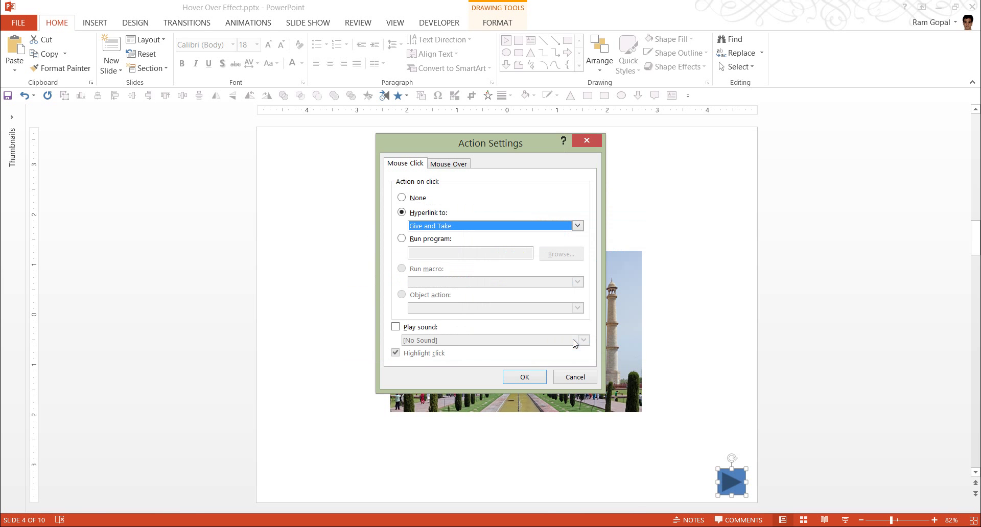
{"action": "left_click", "coordinate": [522, 377]}
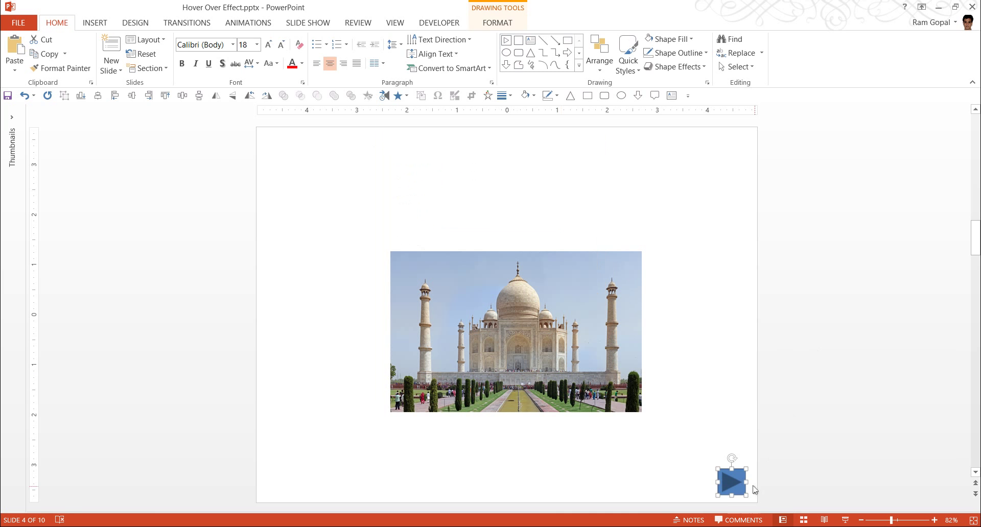
Try removing the action button's fill, then undo that change.
{"action": "left_click", "coordinate": [788, 459]}
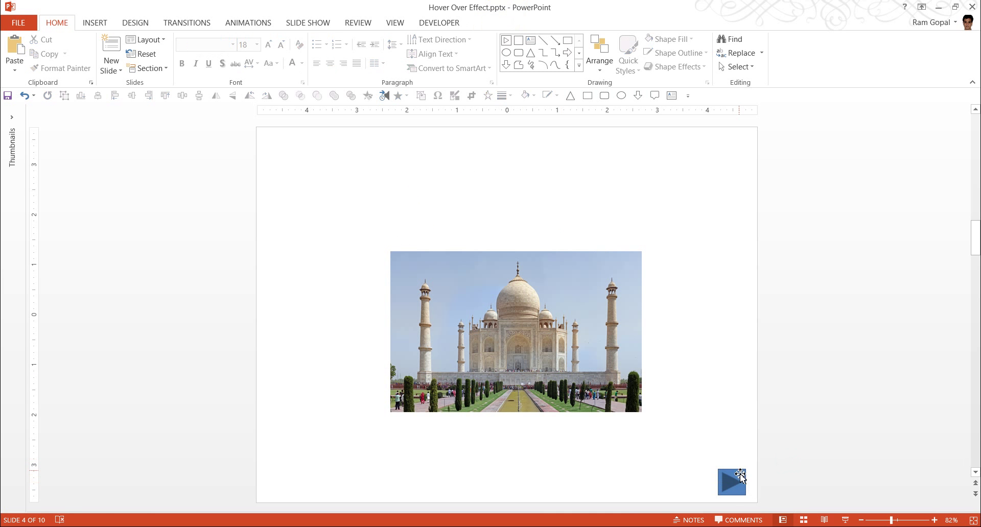
{"action": "left_click", "coordinate": [741, 473]}
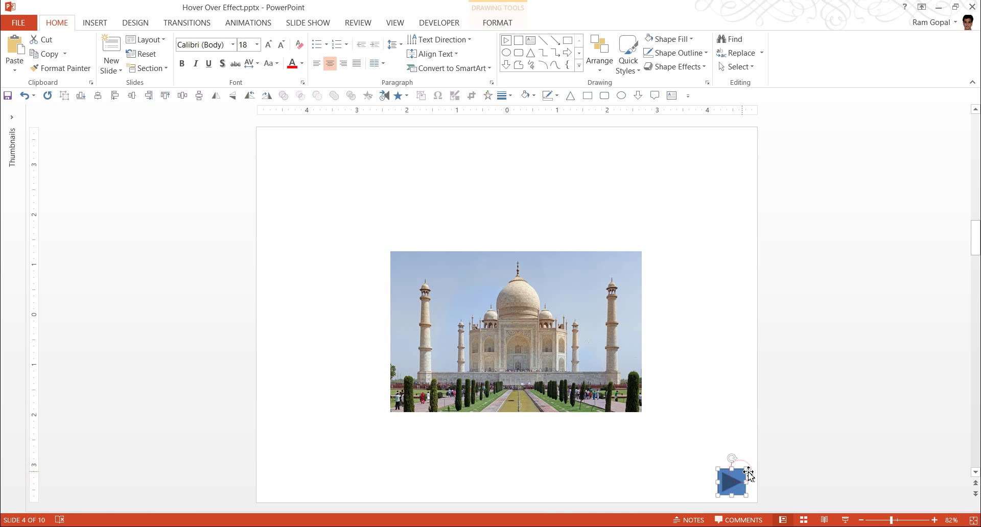
{"action": "left_click", "coordinate": [687, 39]}
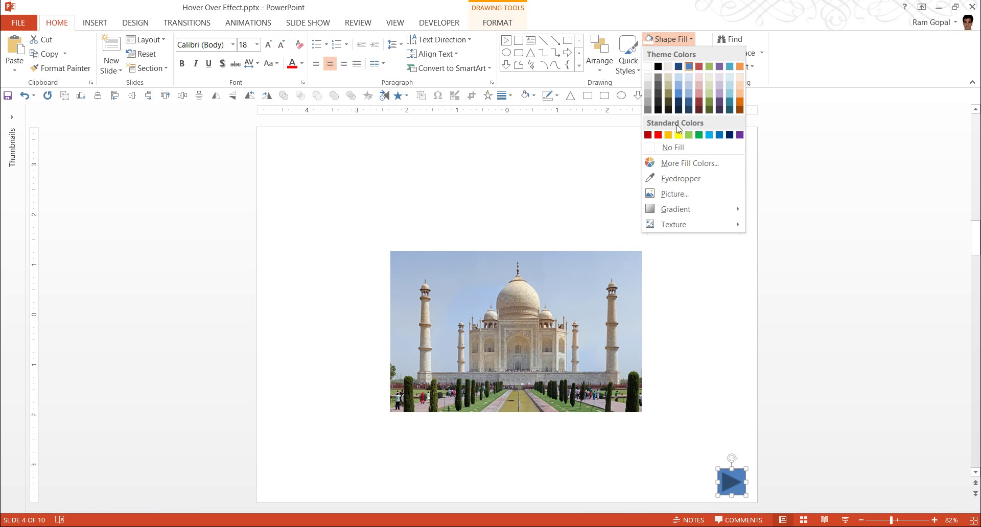
{"action": "left_click", "coordinate": [673, 147]}
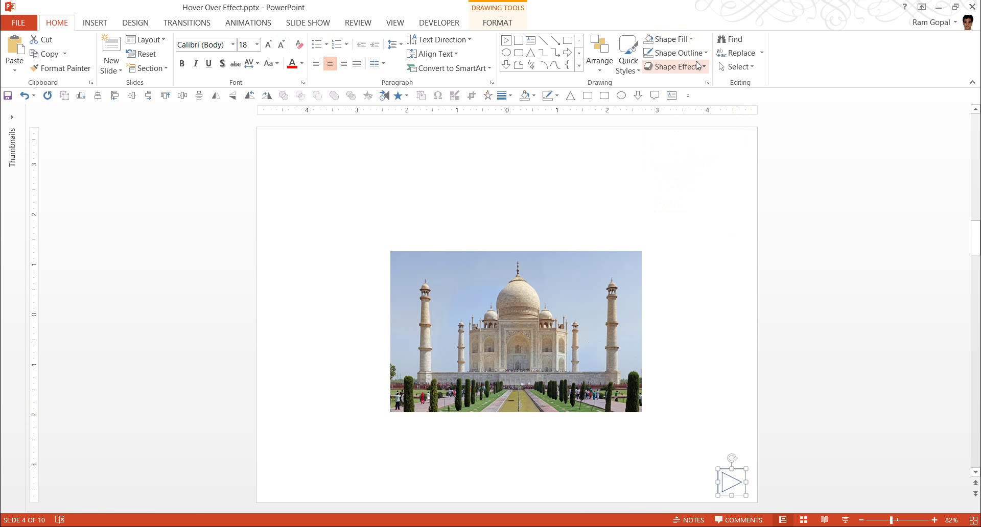
{"action": "left_click", "coordinate": [699, 53]}
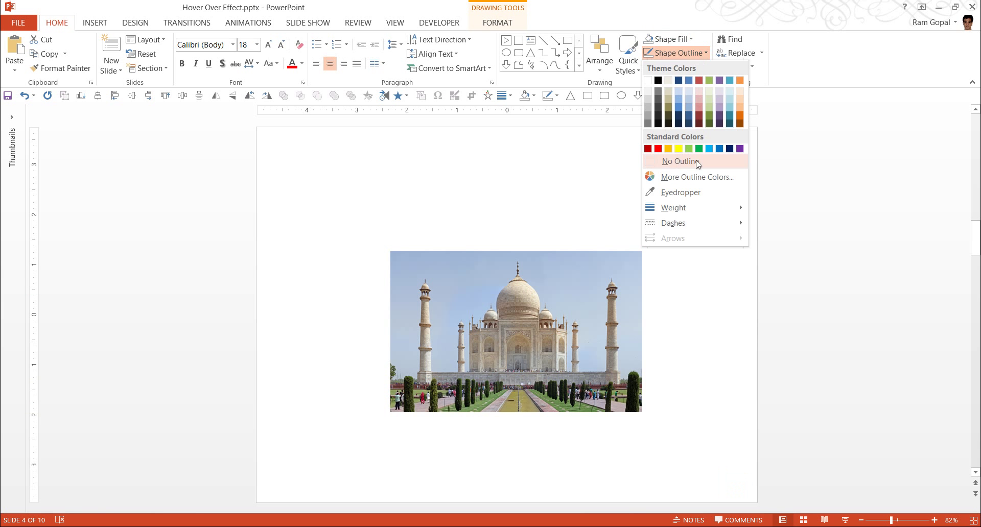
{"action": "left_click", "coordinate": [828, 208]}
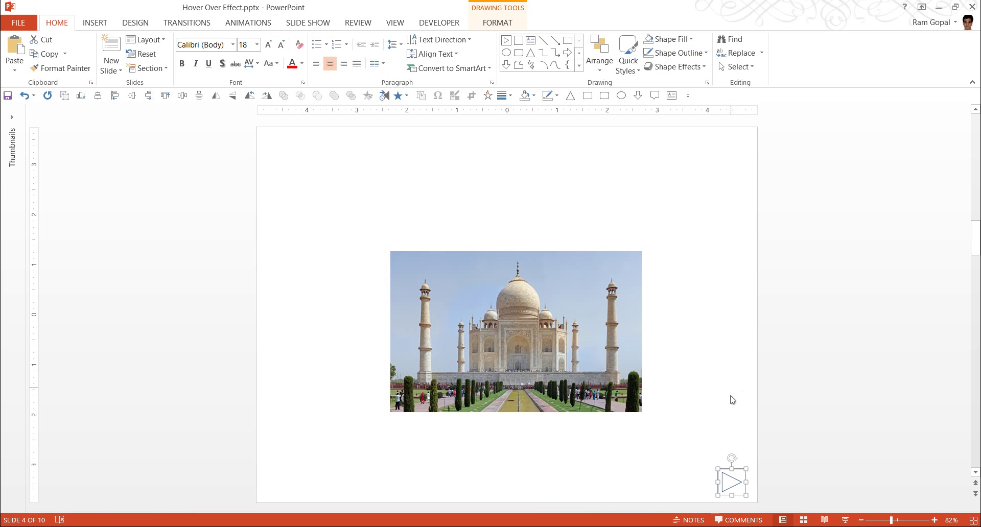
{"action": "key", "text": "ctrl+z"}
{"action": "right_click", "coordinate": [742, 474]}
{"action": "left_click", "coordinate": [742, 474]}
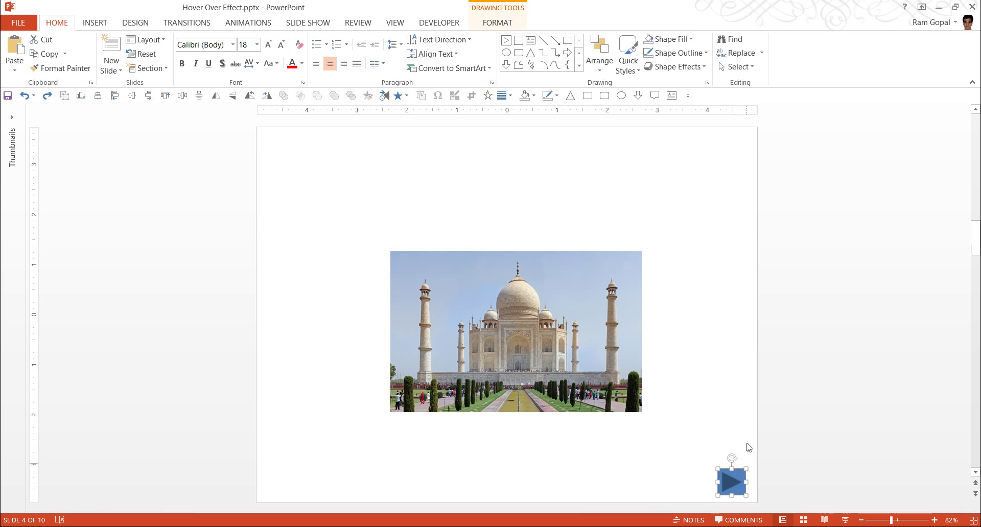
Fill the action button with white and set its outline to No Outline.
{"action": "left_click", "coordinate": [685, 40]}
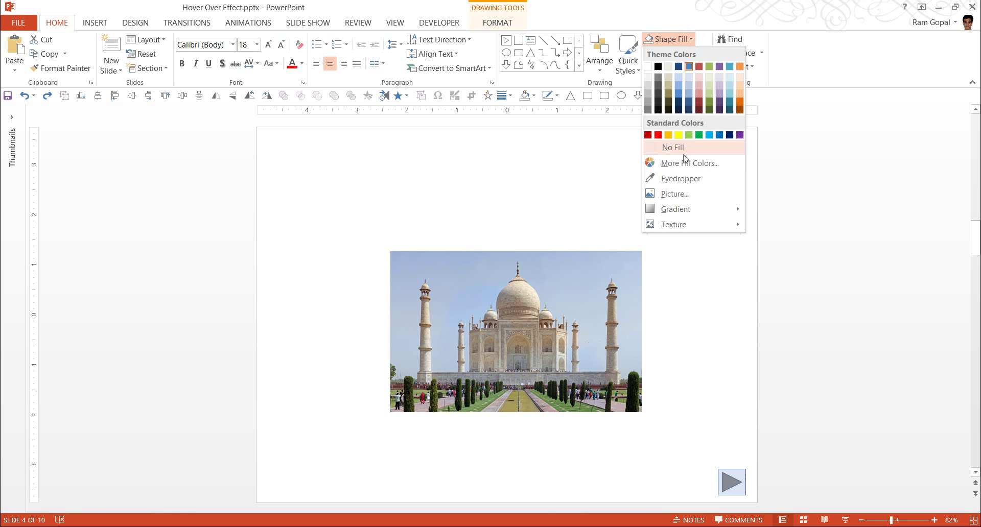
{"action": "left_click", "coordinate": [648, 67]}
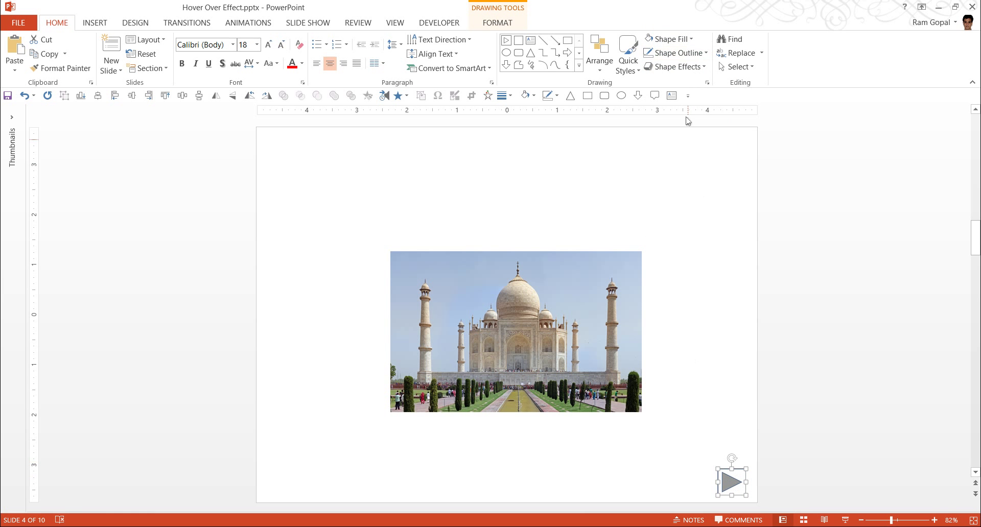
{"action": "left_click", "coordinate": [692, 52]}
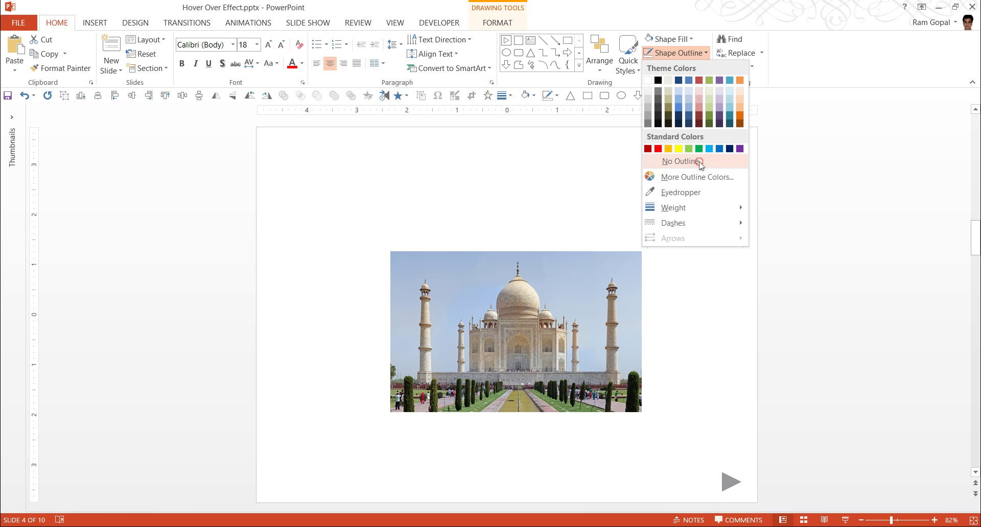
{"action": "left_click", "coordinate": [700, 163]}
{"action": "left_click", "coordinate": [812, 299]}
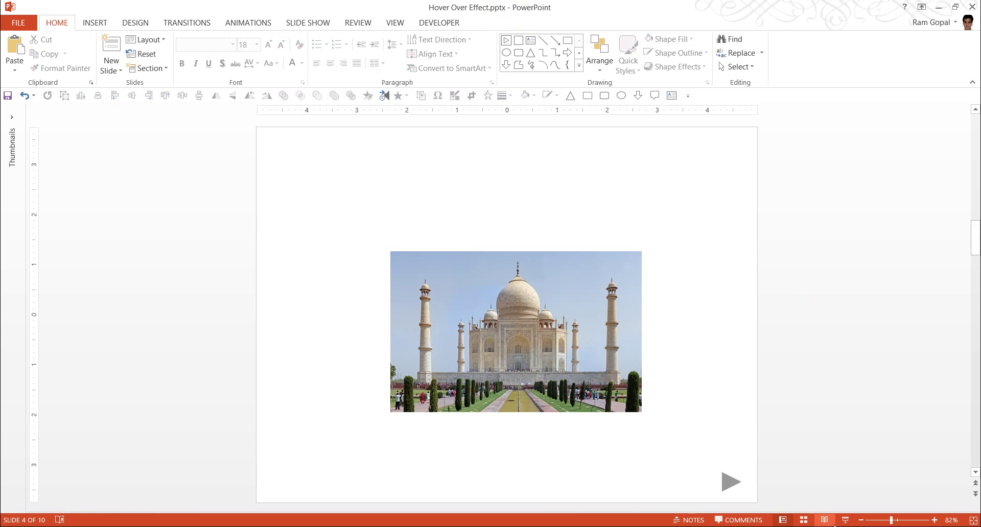
Start the slide show from the current Taj Mahal slide.
{"action": "left_click", "coordinate": [844, 520]}
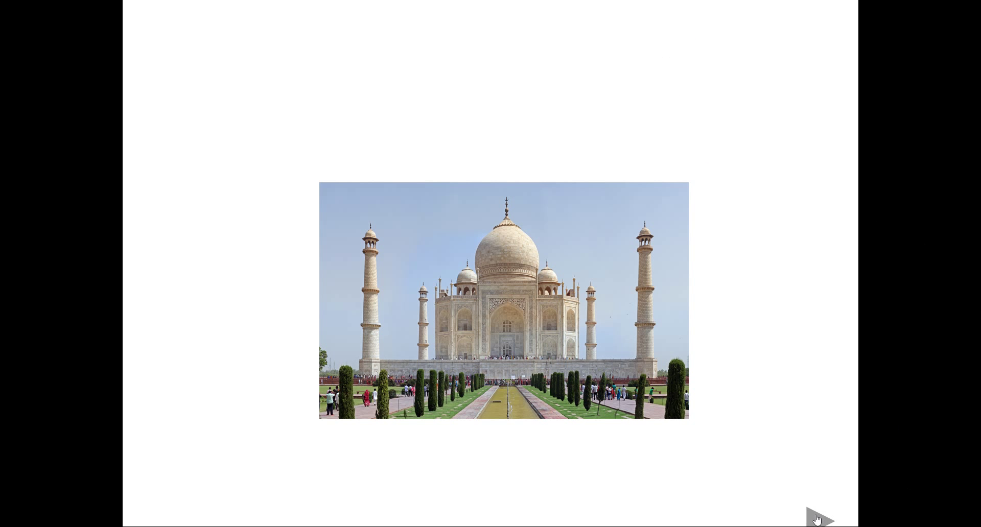